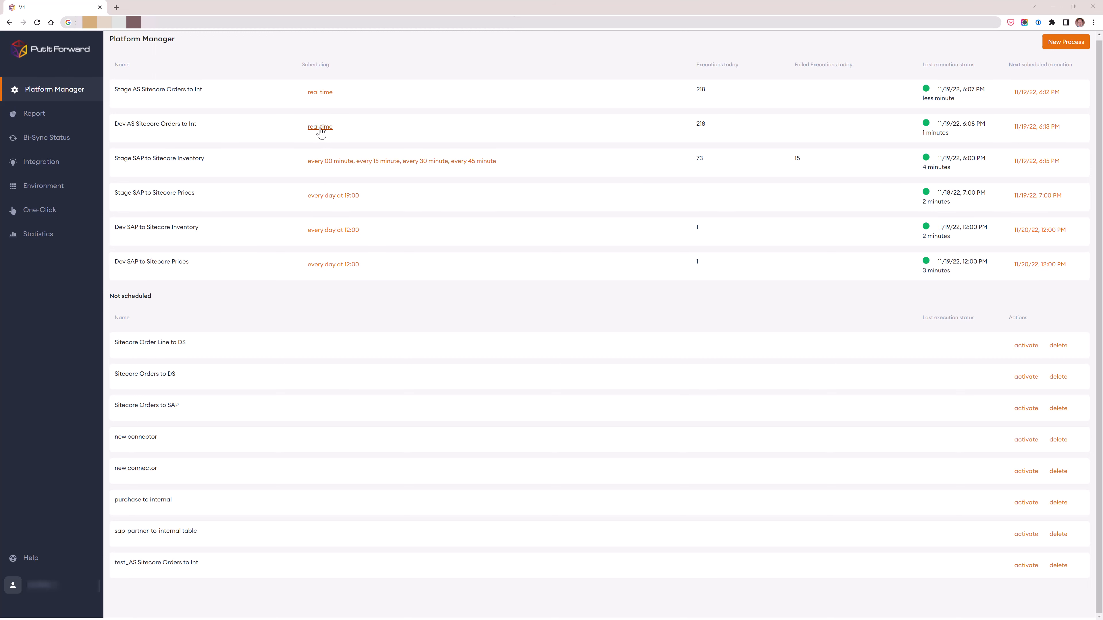
- Review the available schedule types for the Stage SAP to Sitecore Prices process and close its schedule without saving
click(333, 196)
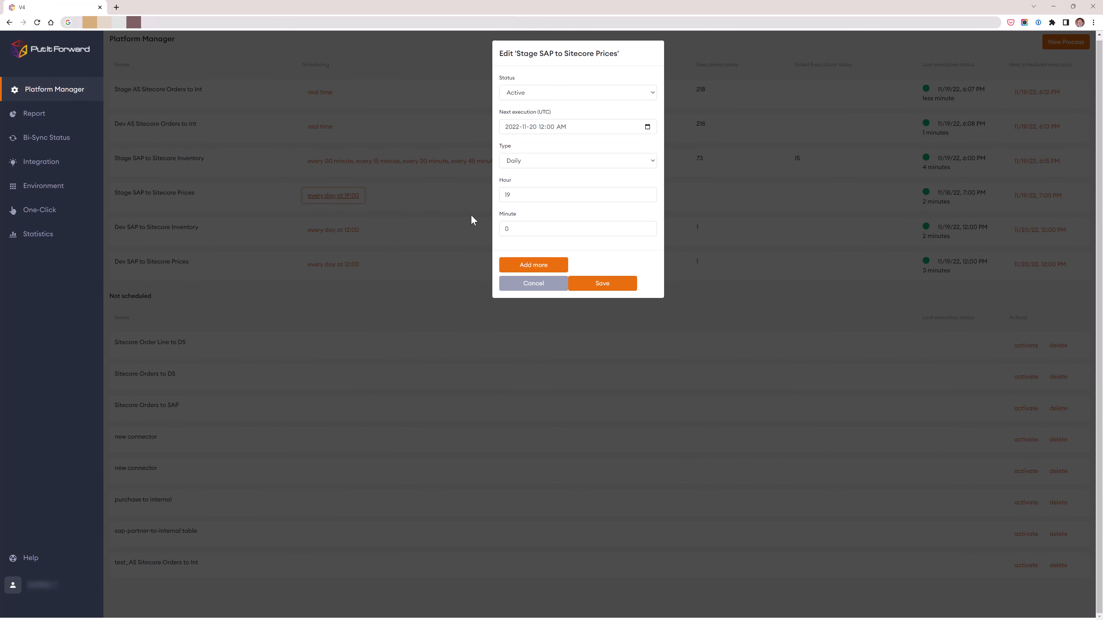
click(599, 164)
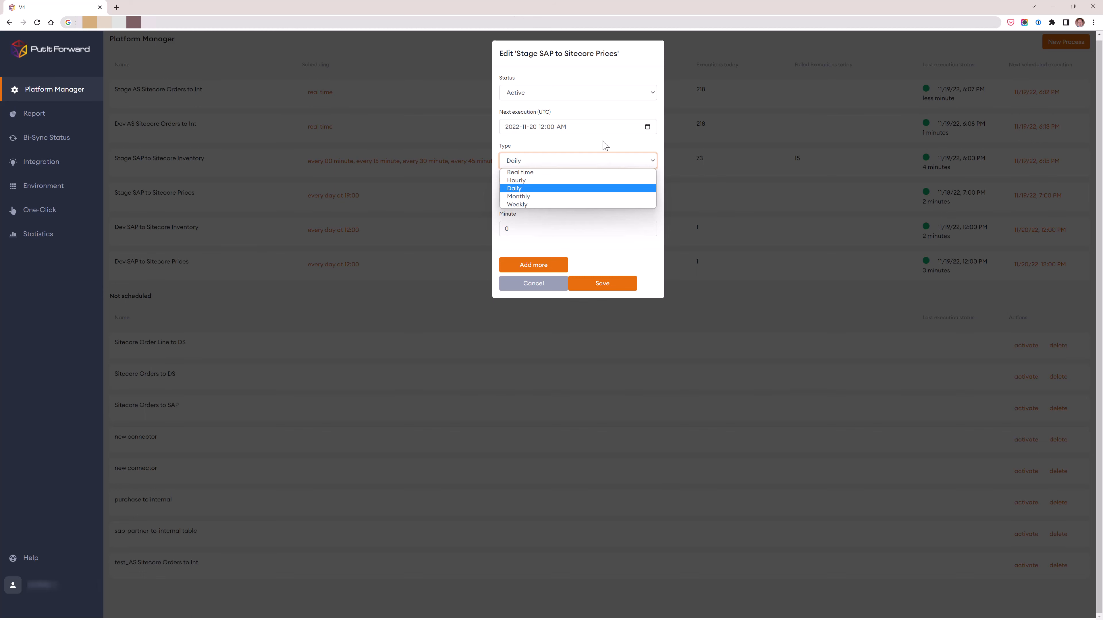
click(539, 283)
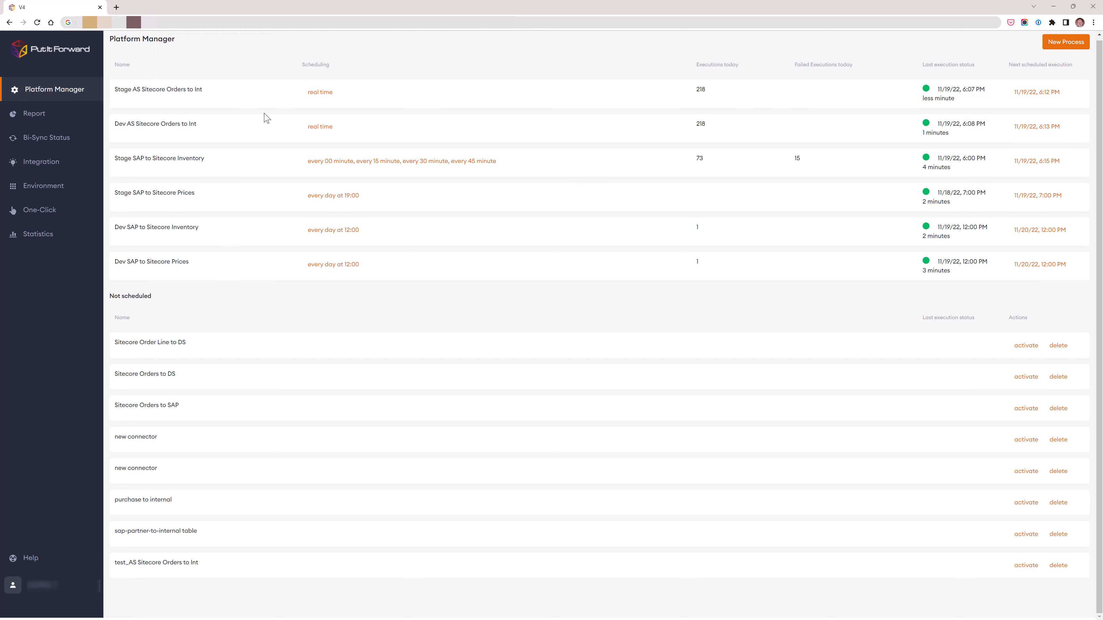
- In Stage AS Sitecore Orders to Int, clone the Stage AS Sitecore Orders Lines to Int connector with all children, and clone that copy with its children
click(163, 92)
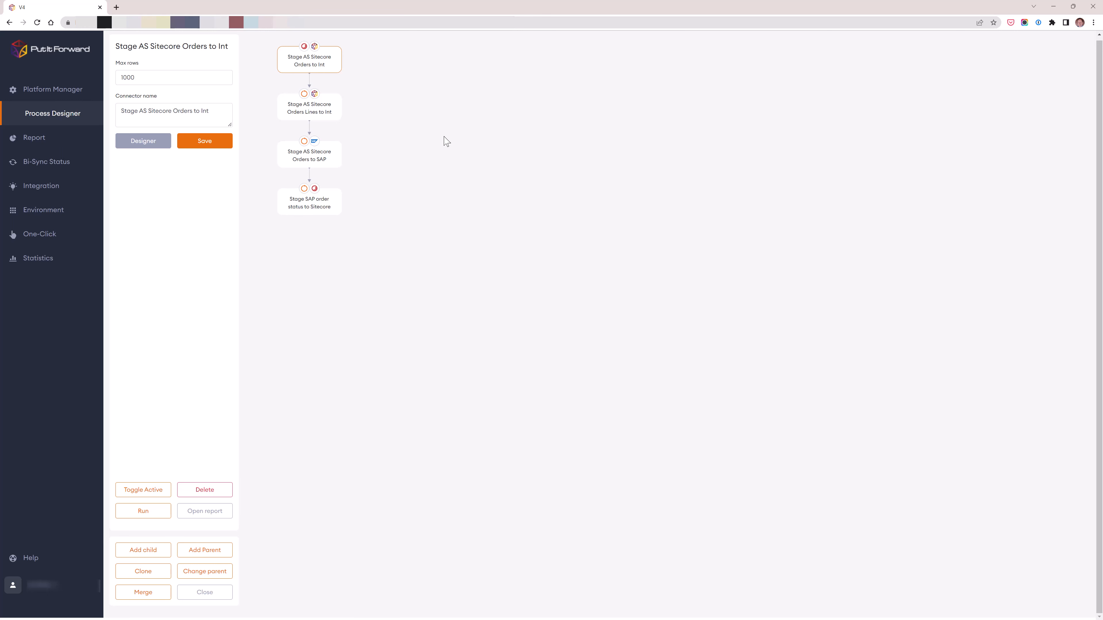
click(335, 118)
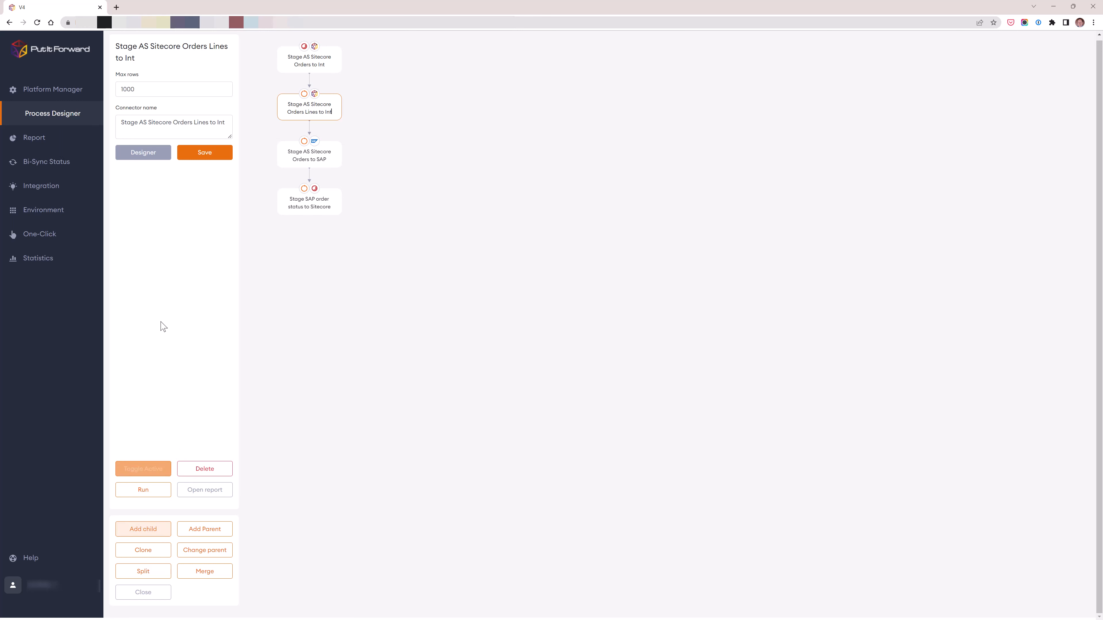
click(152, 551)
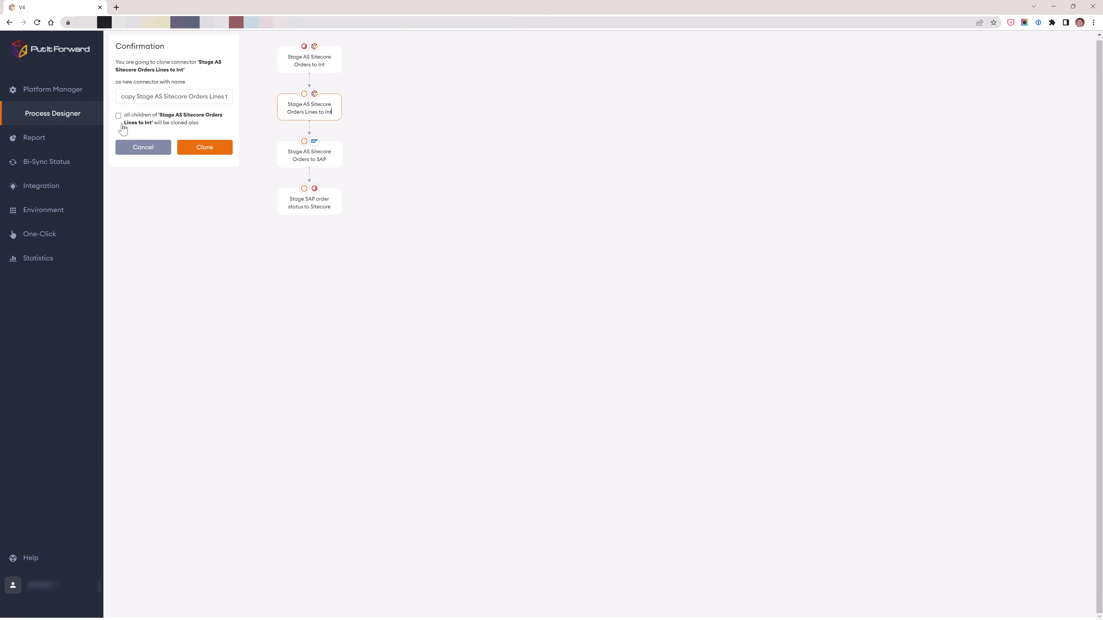
click(118, 116)
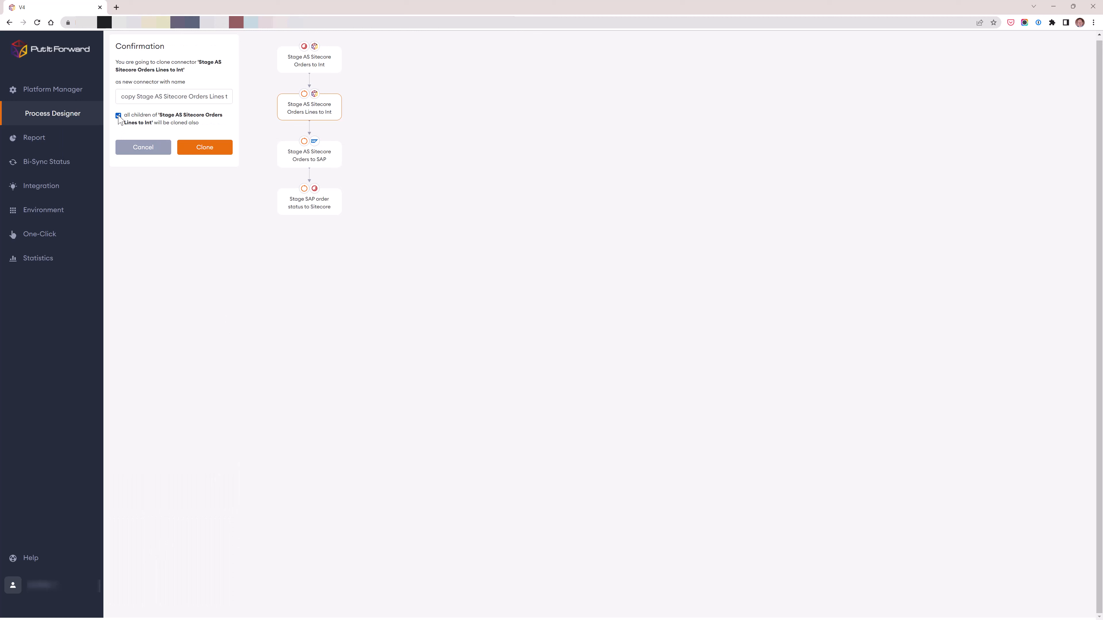
click(210, 155)
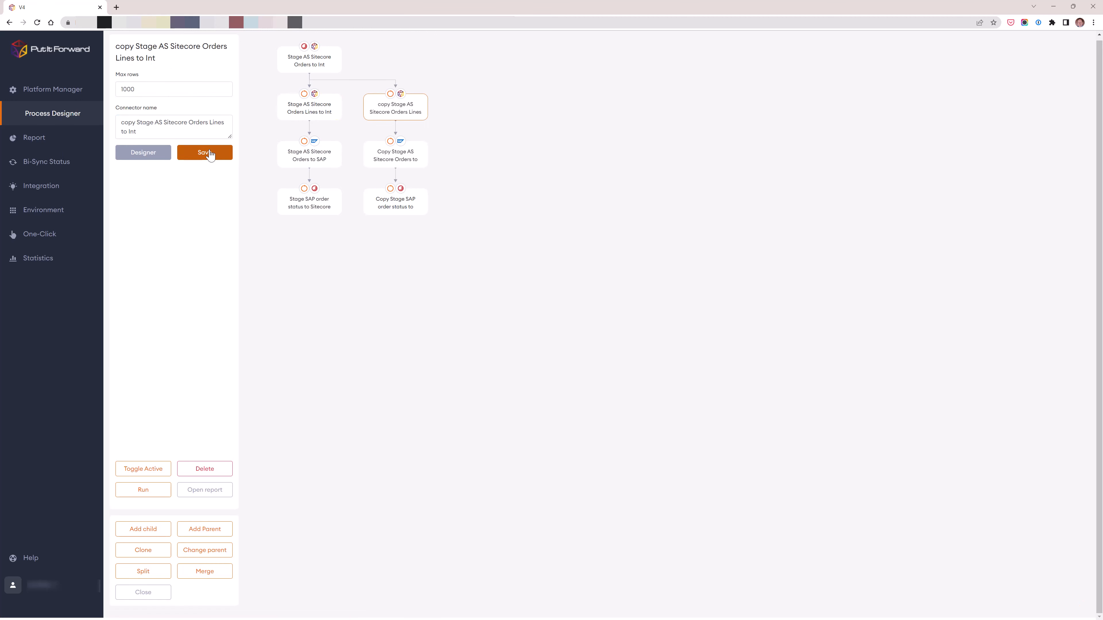
click(146, 552)
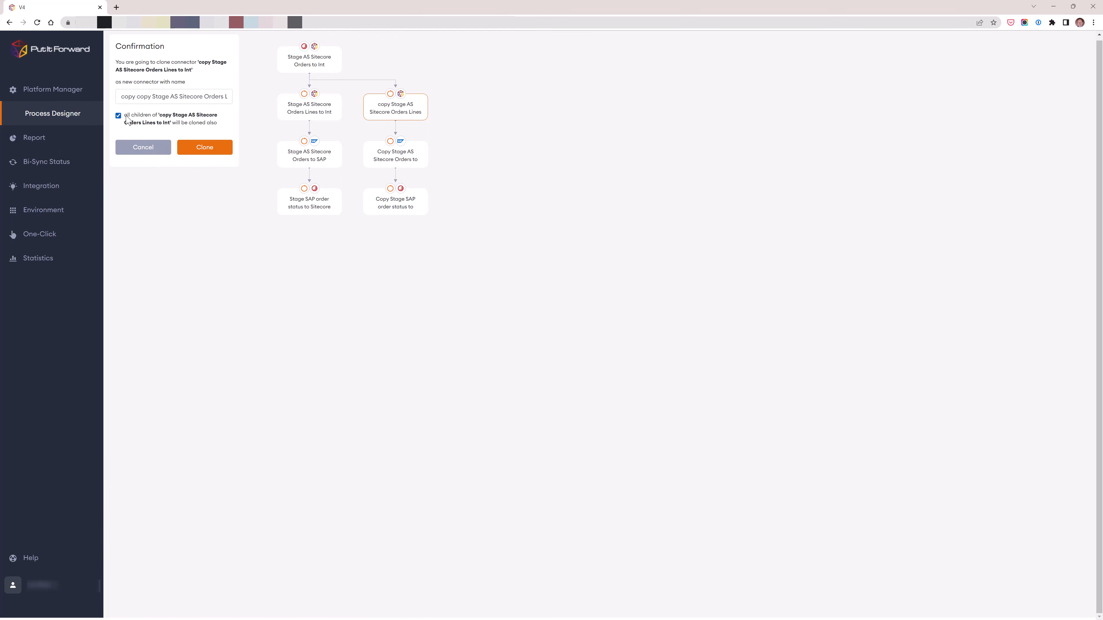
click(201, 149)
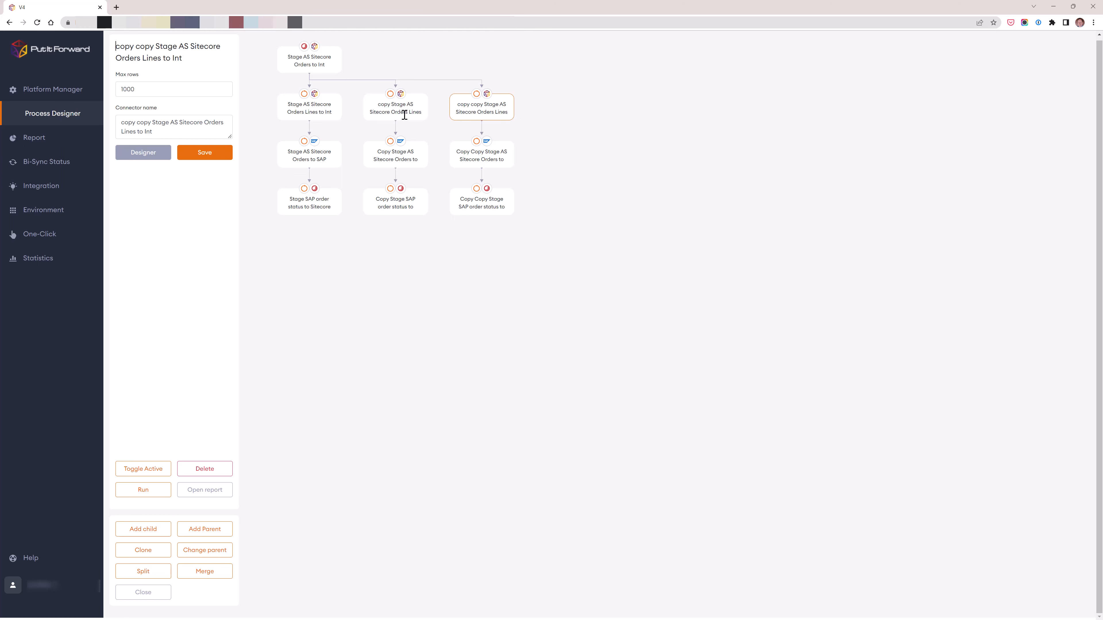
- Examine the destination field mappings of the original Stage AS Sitecore Orders Lines to Int connector in its designer
click(330, 111)
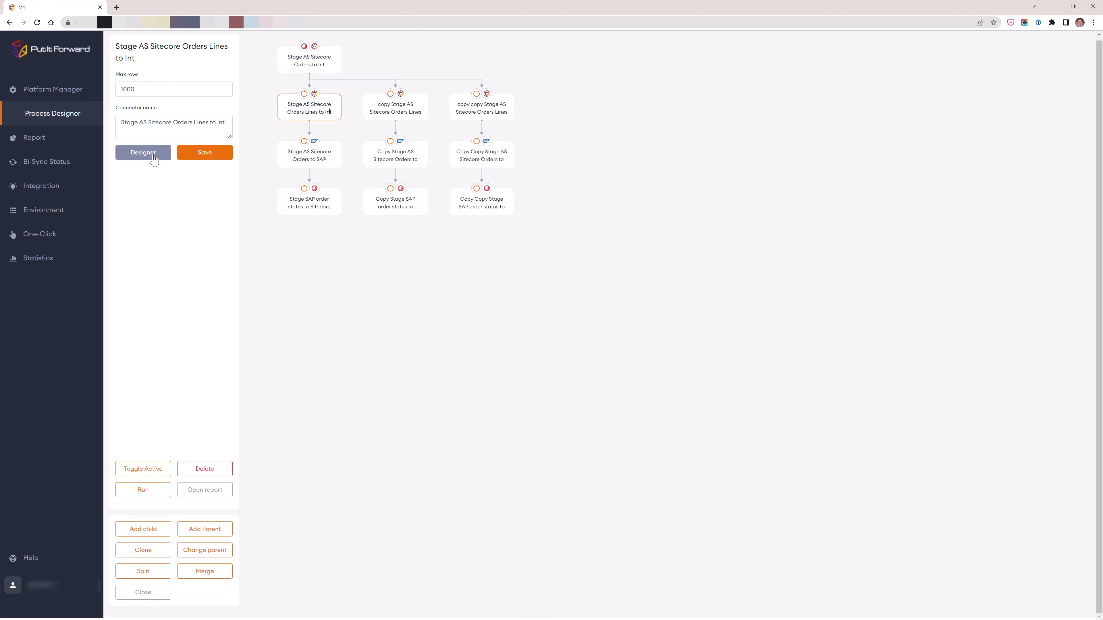
click(143, 153)
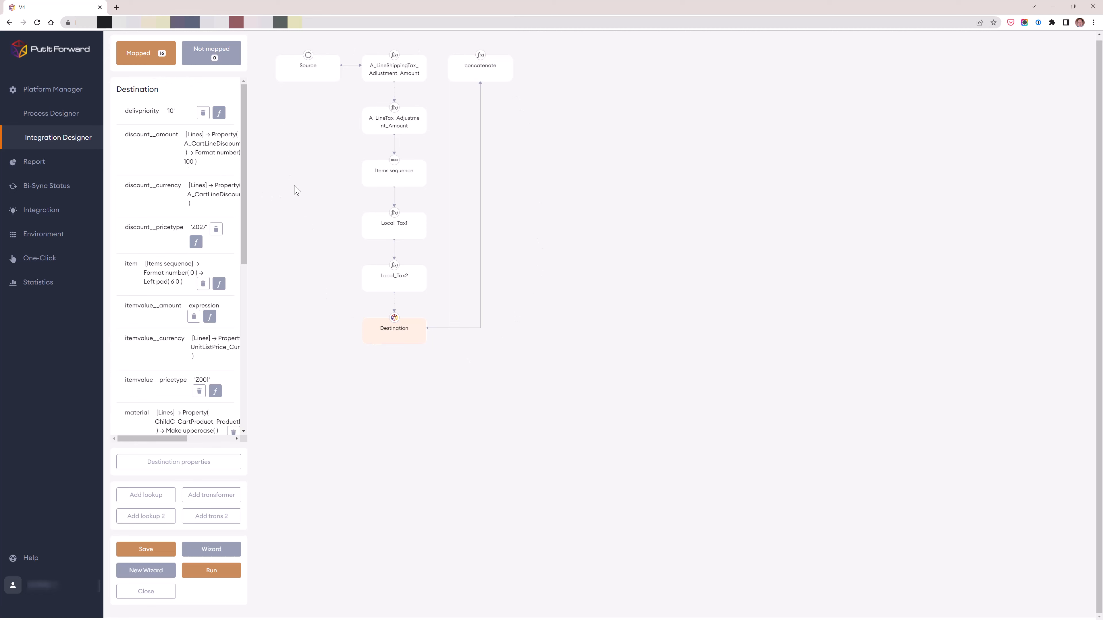
scroll(242, 160, down, 2)
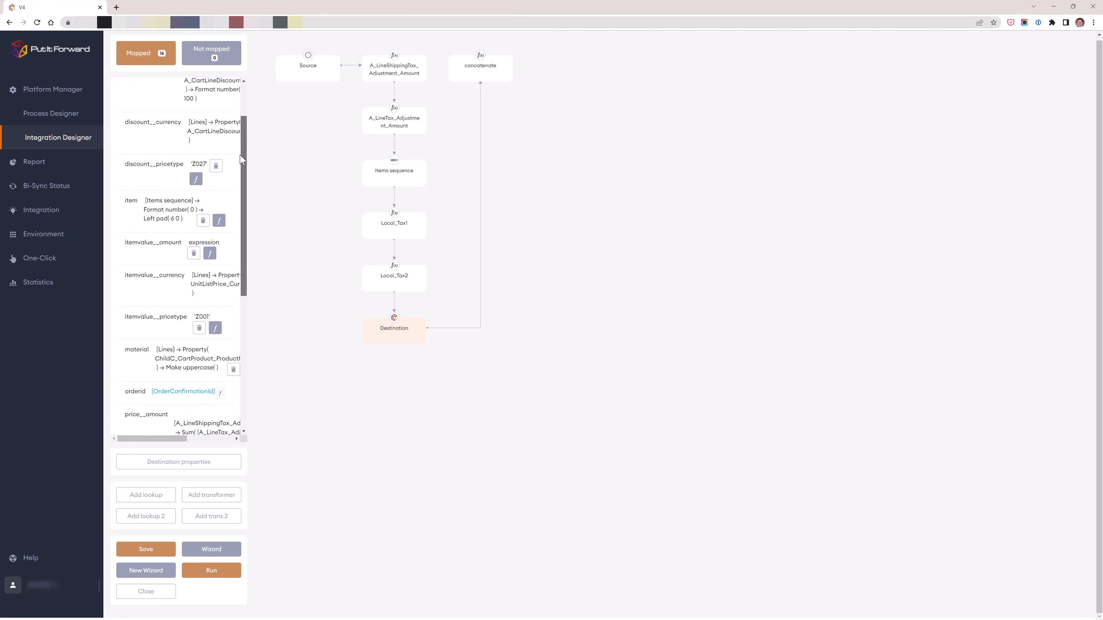
scroll(242, 160, down, 3)
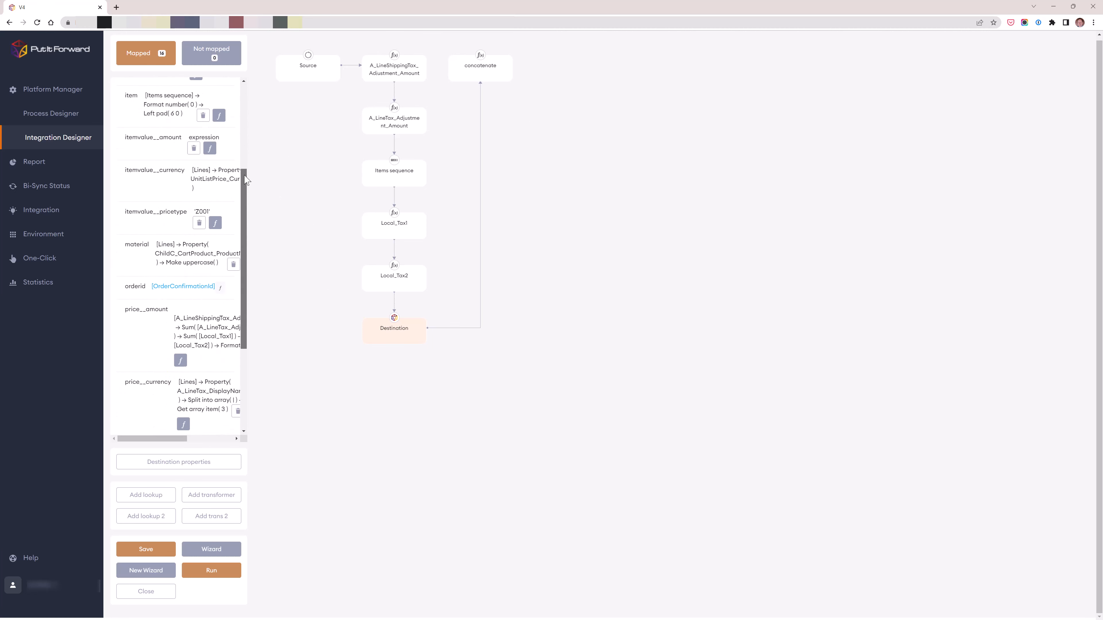
drag(245, 178, 247, 95)
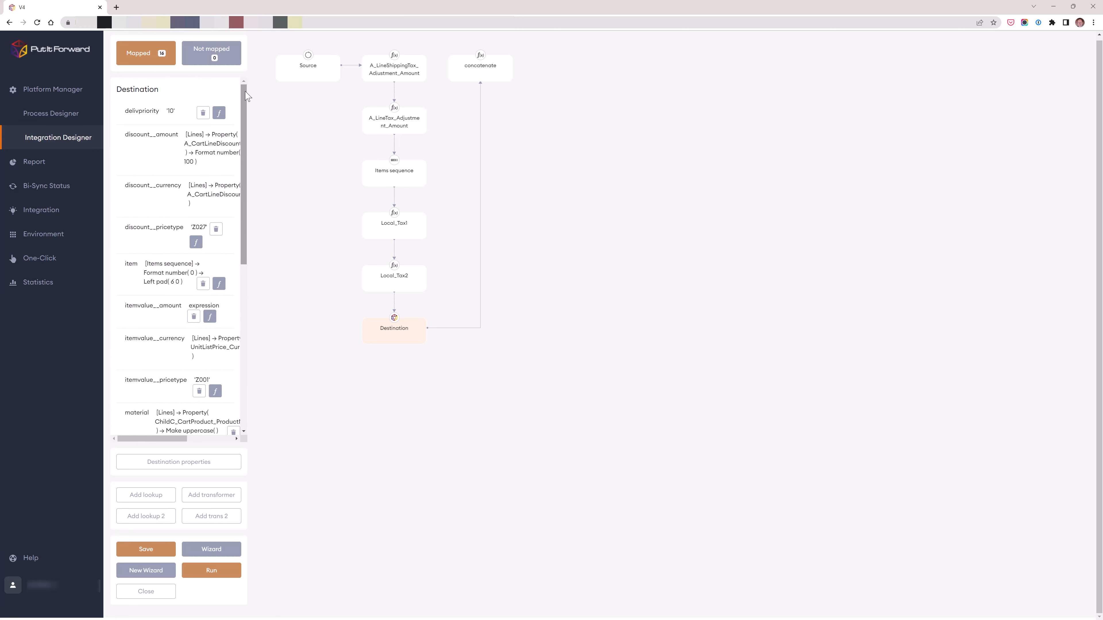
- In the design of the Stage AS Sitecore Orders to SAP connector, link the destination field UserIsCompany to the source field OrderConfirmationId
click(55, 115)
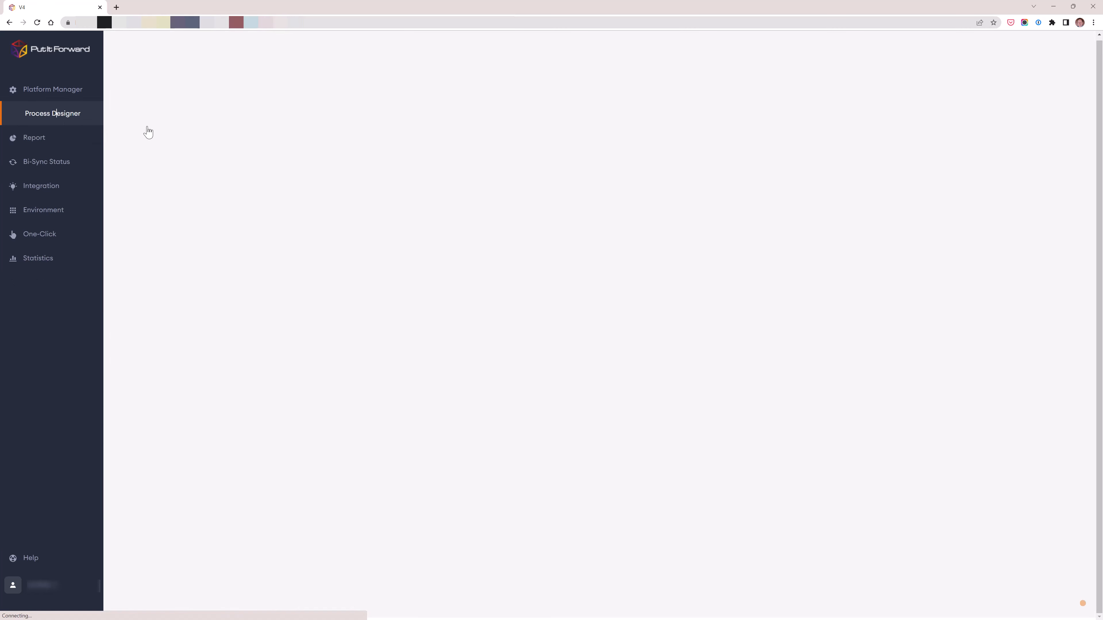
click(294, 160)
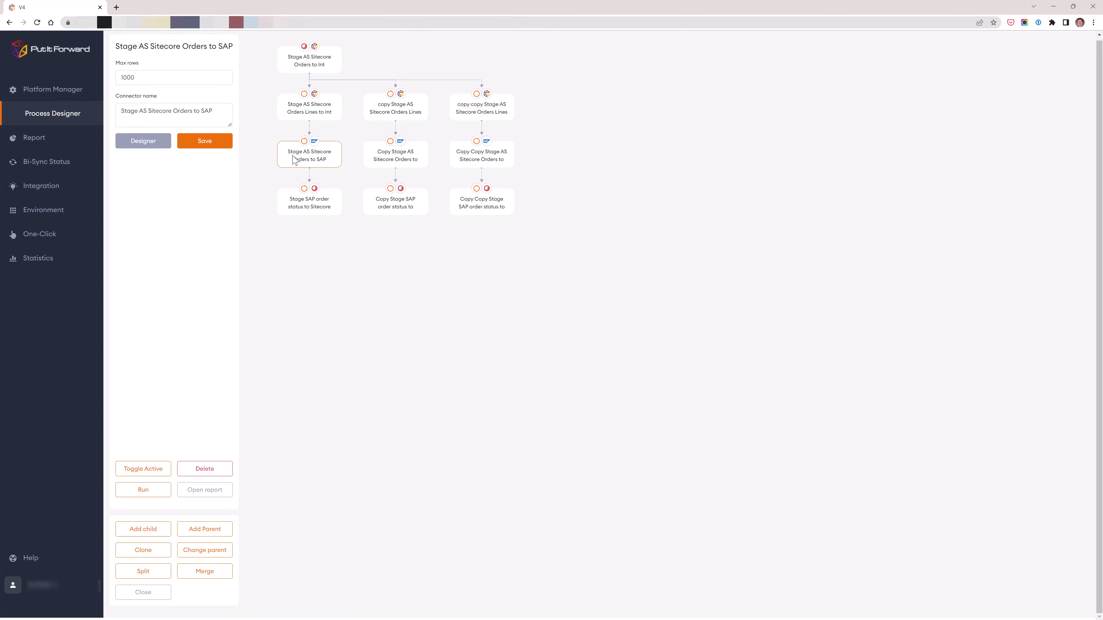
click(144, 141)
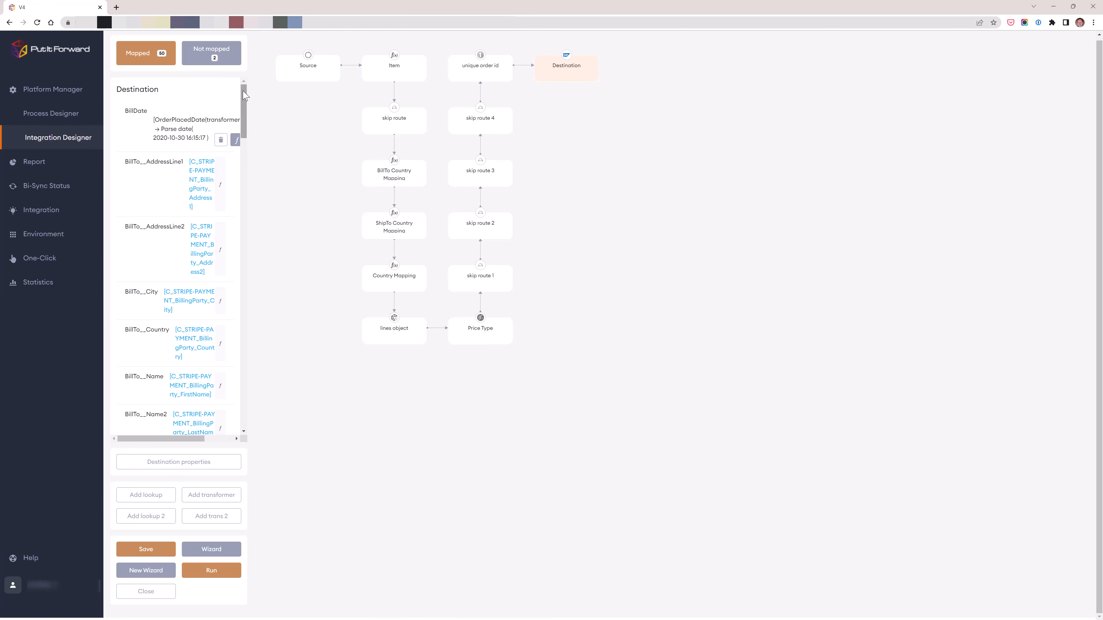
drag(244, 96, 239, 410)
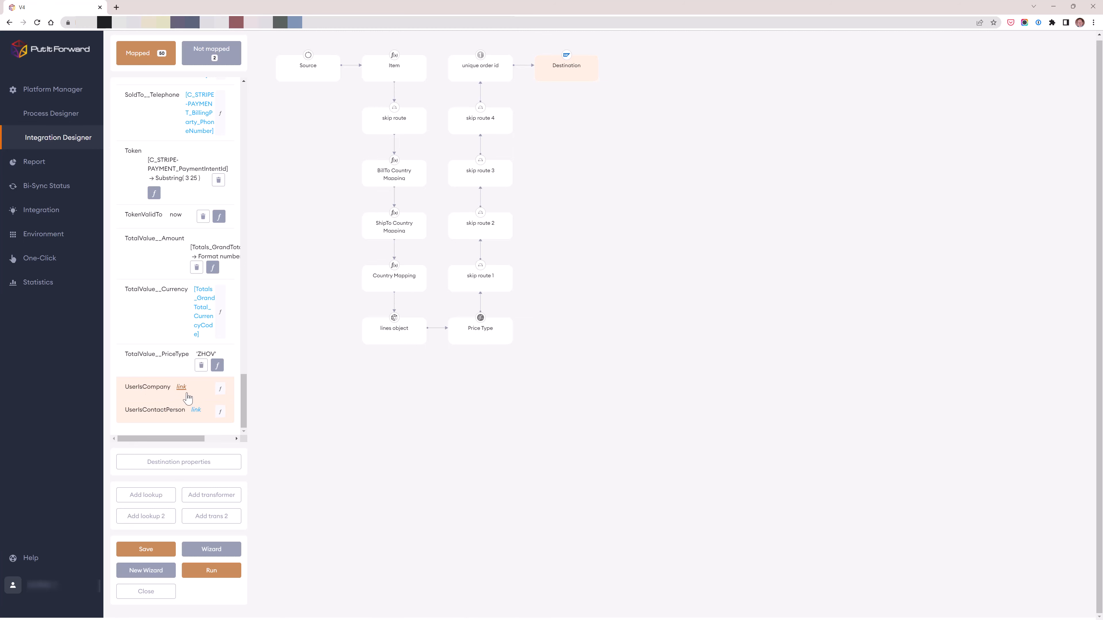
click(181, 387)
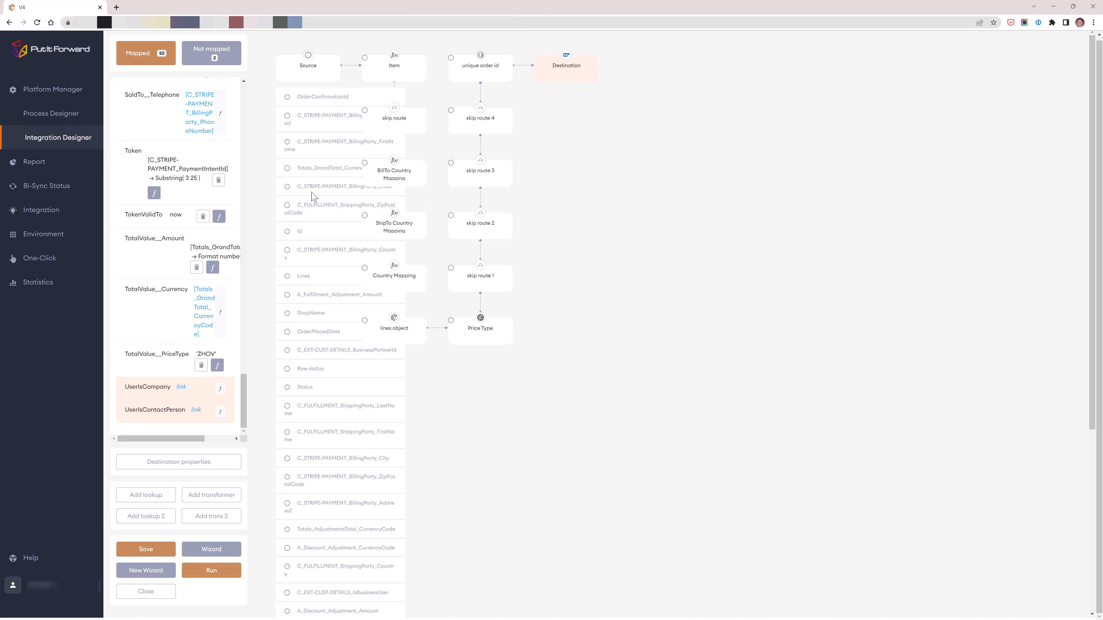
click(288, 98)
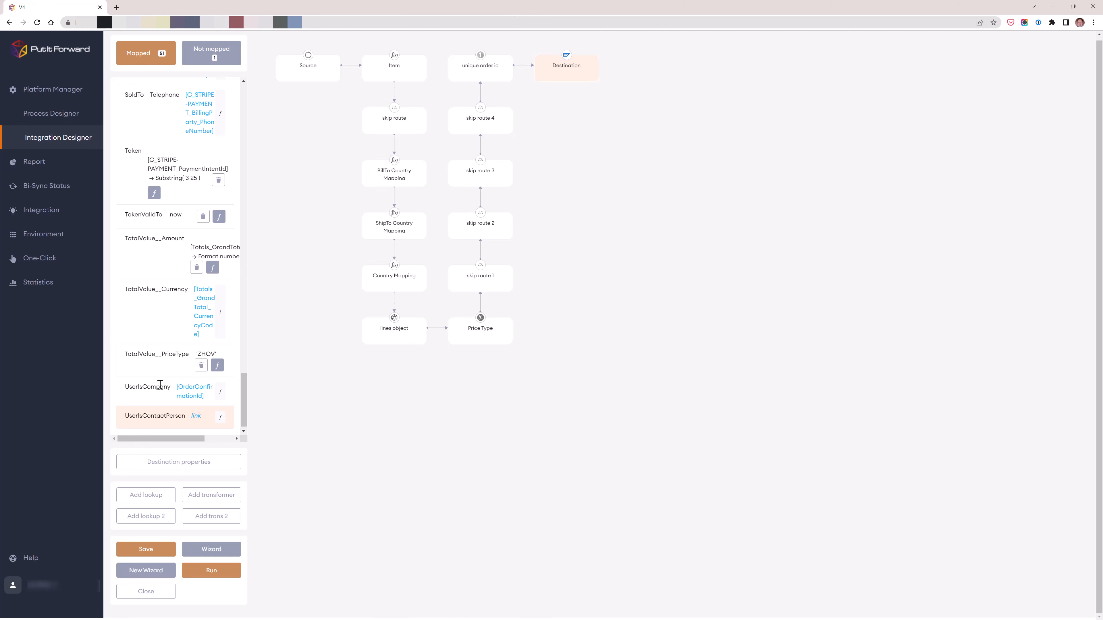
- Add the date function Add days and the string function Substring to the UserIsCompany mapping, and return to the destination mappings
click(220, 394)
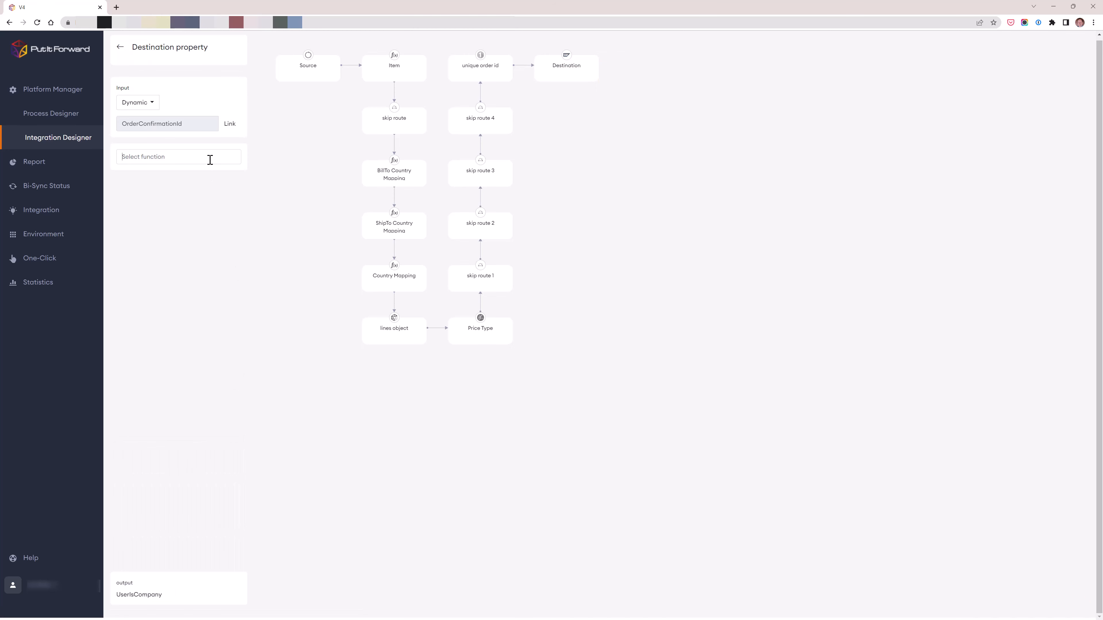
click(209, 159)
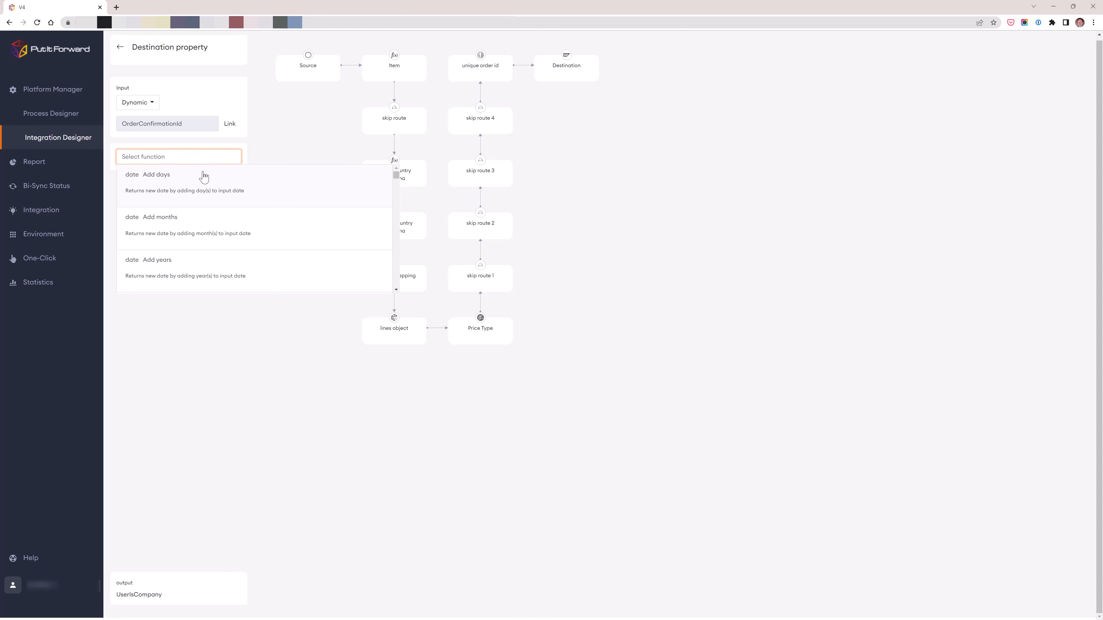
click(198, 183)
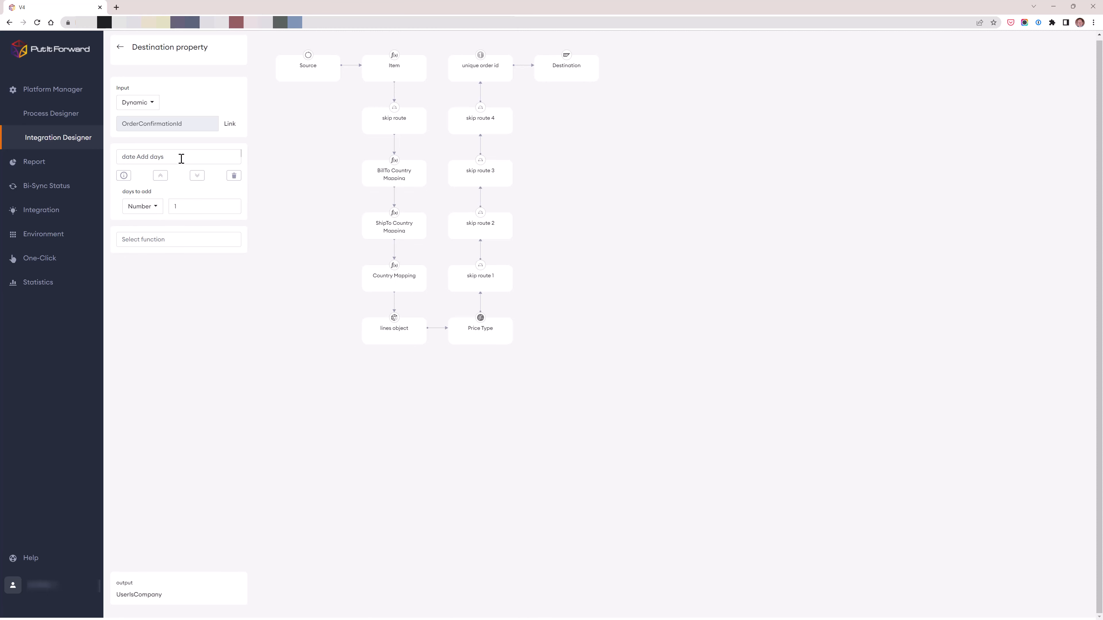
click(182, 238)
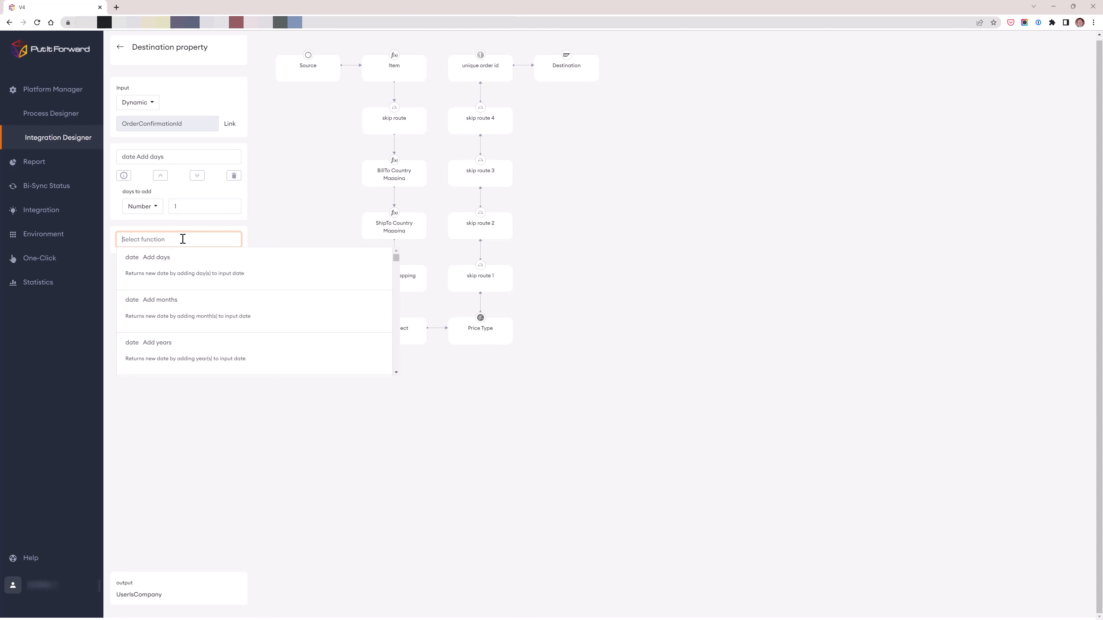
text(sub)
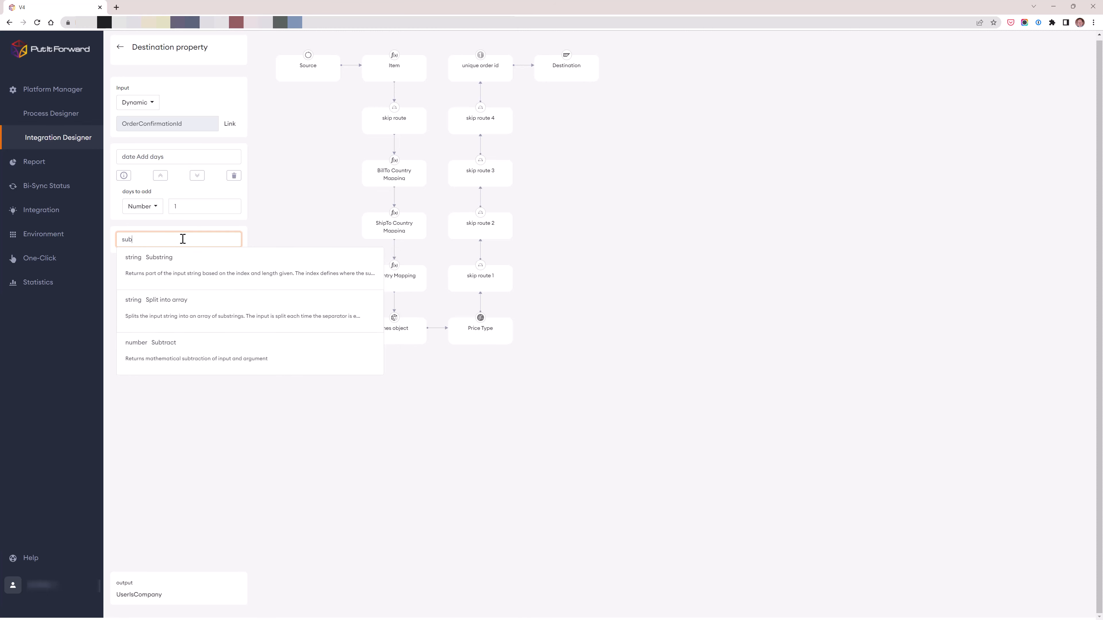
click(178, 260)
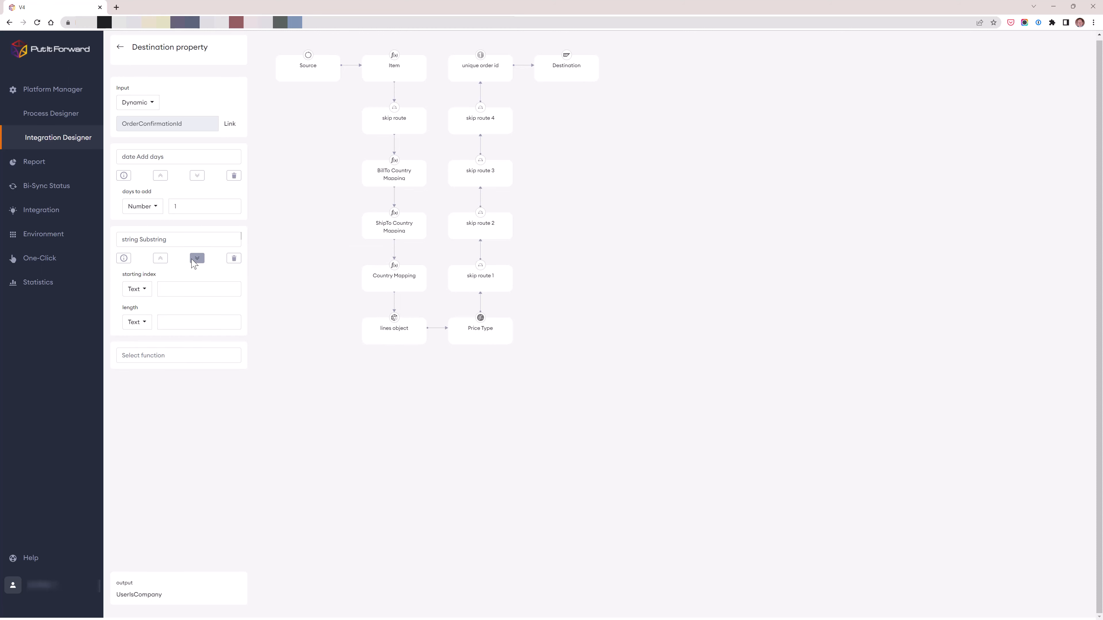
click(120, 48)
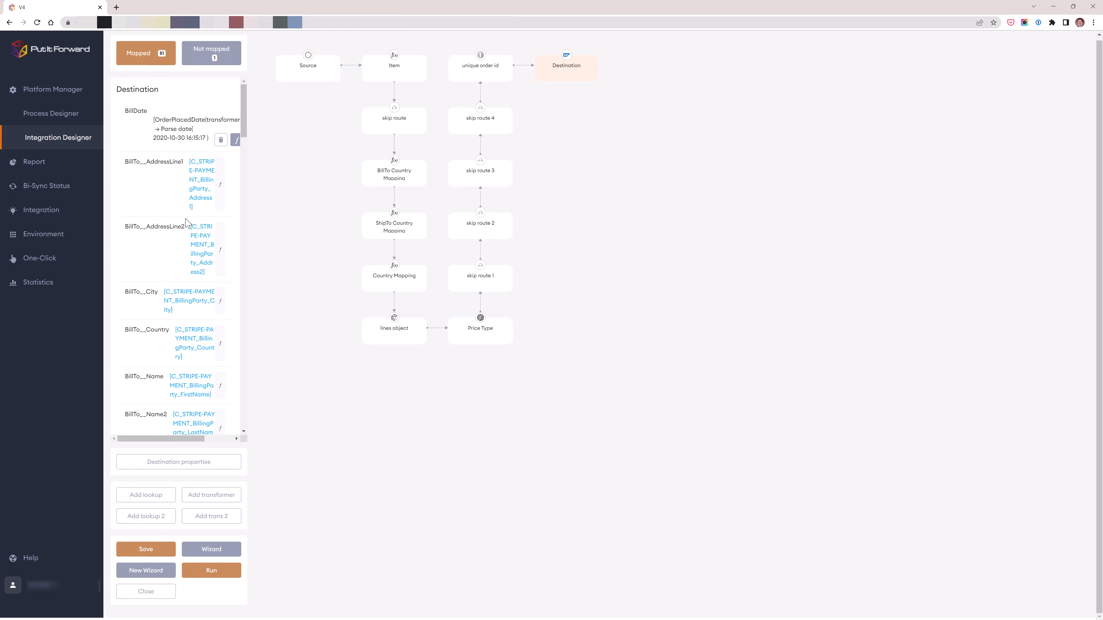
- Remove the mapping from the UserIsCompany destination field
scroll(187, 224, down, 15)
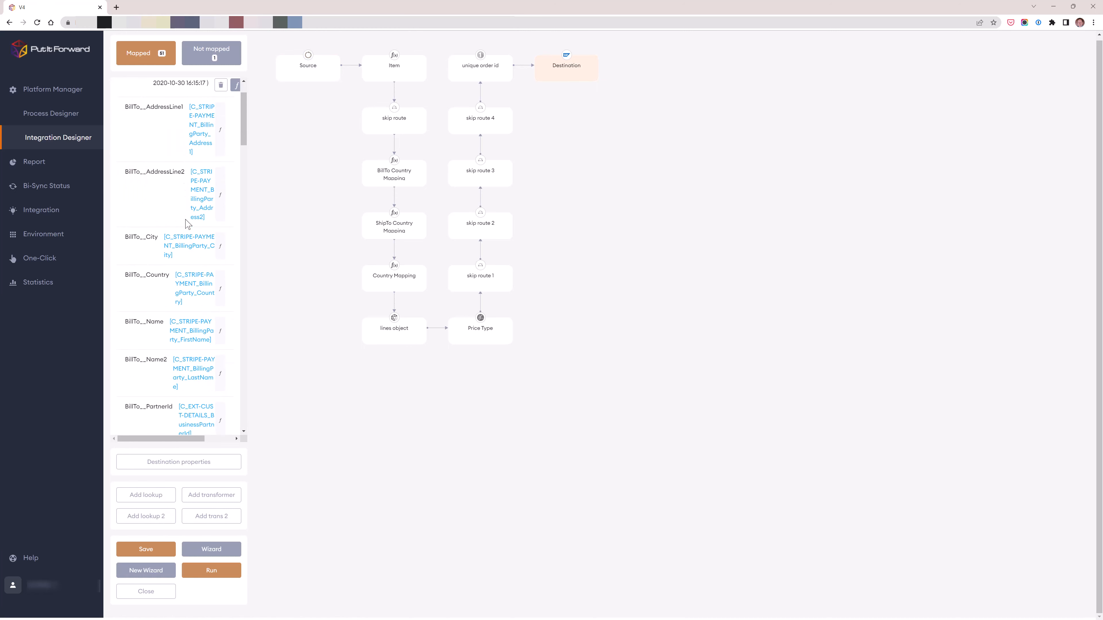
scroll(187, 224, down, 15)
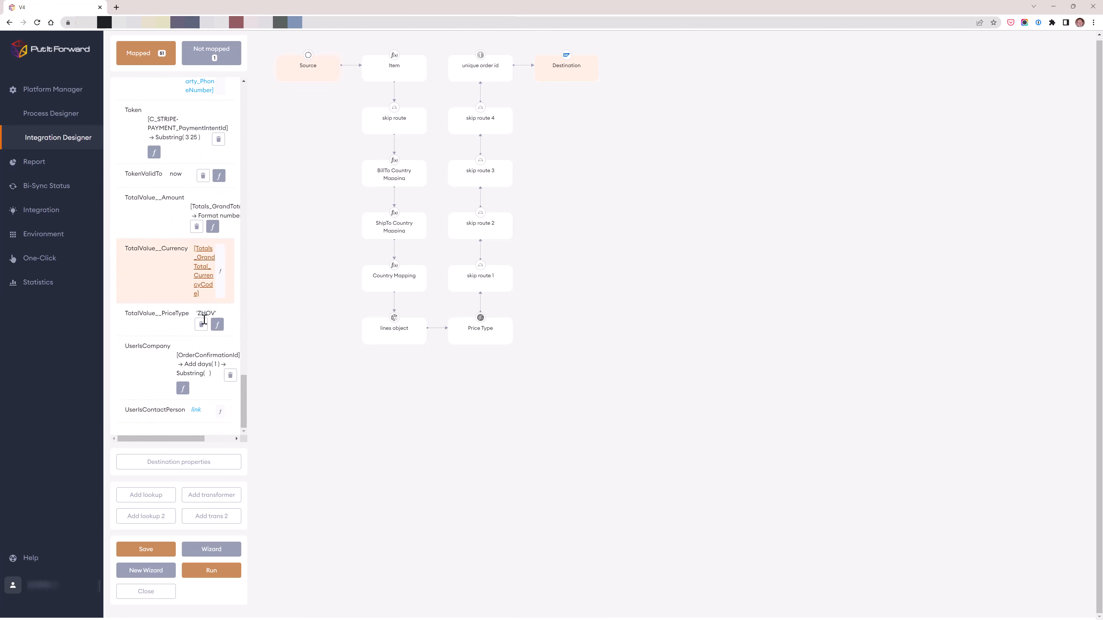
click(230, 376)
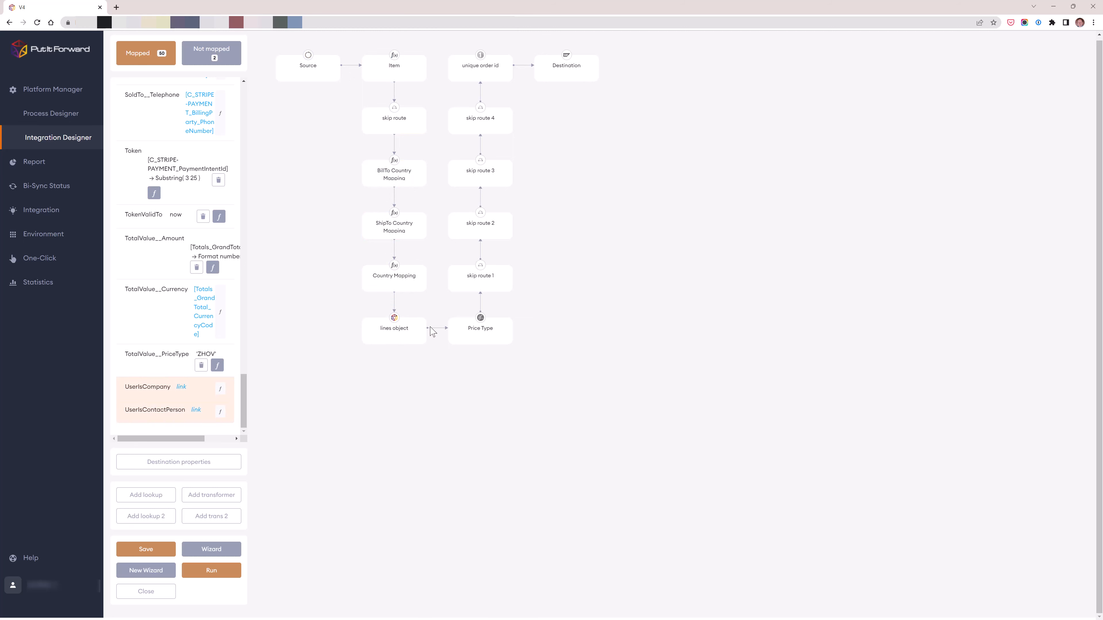
- Inspect the Price Type lookup's condition, reopen the destination mappings, and return to the Platform Manager overview
click(479, 335)
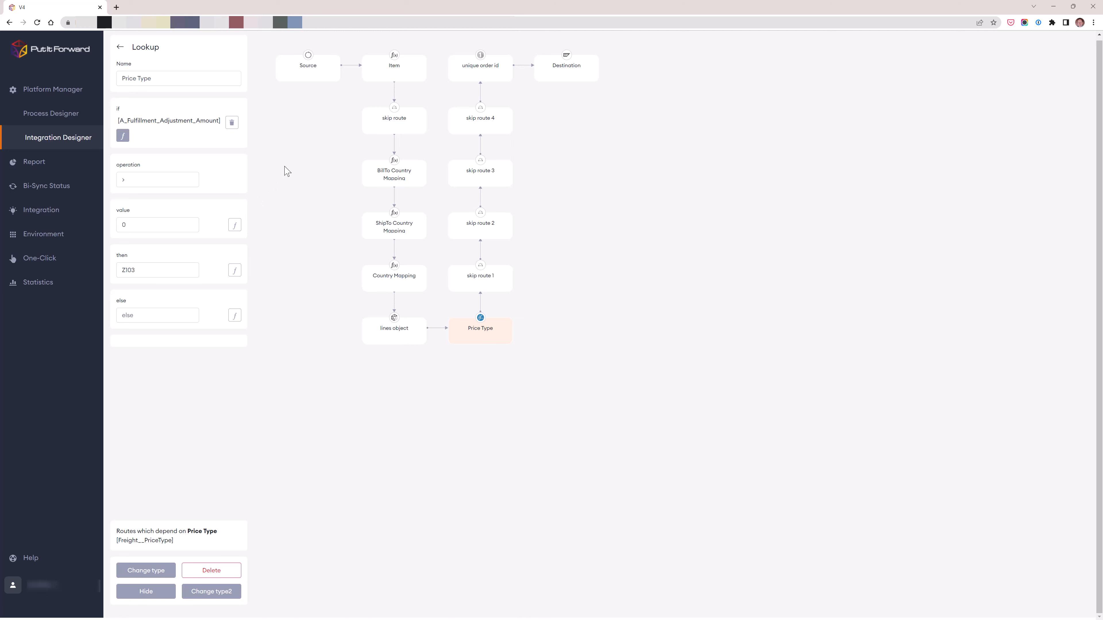
click(565, 78)
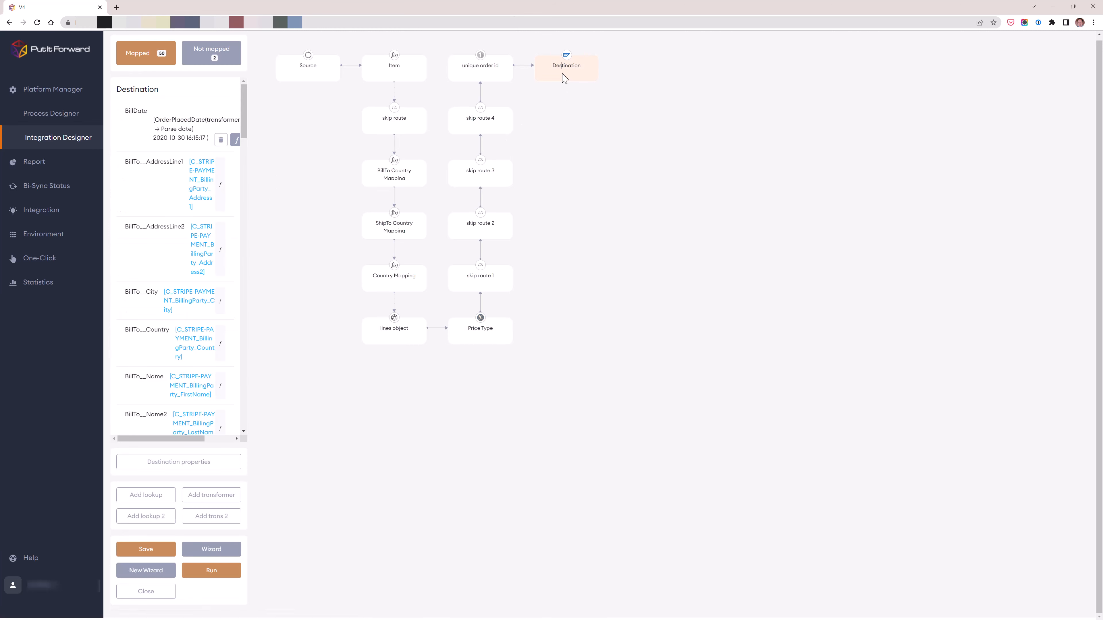
click(60, 97)
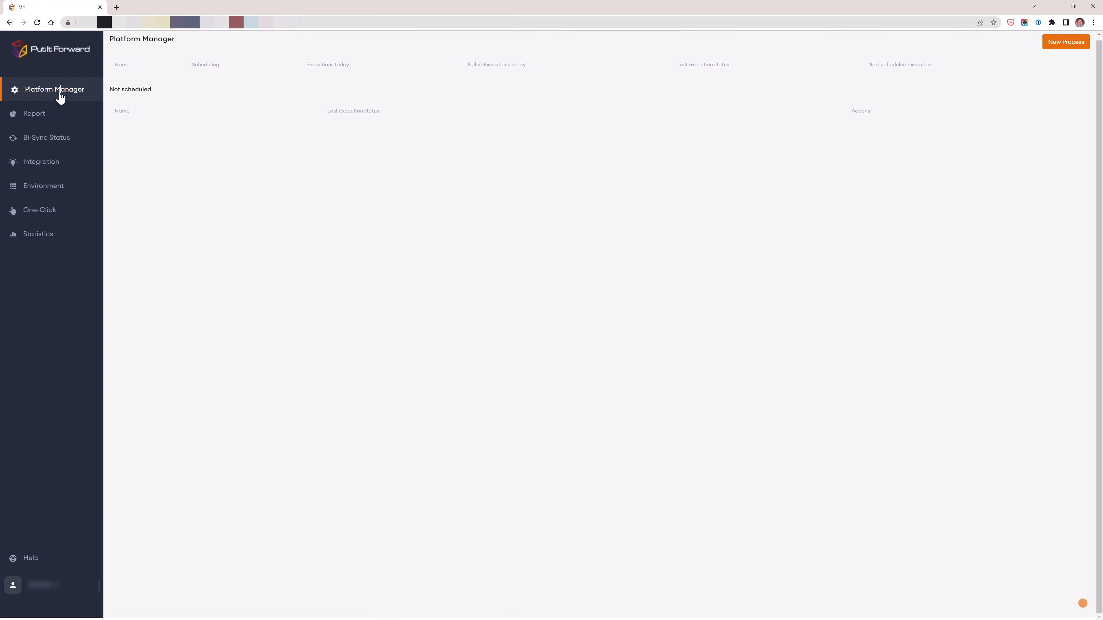